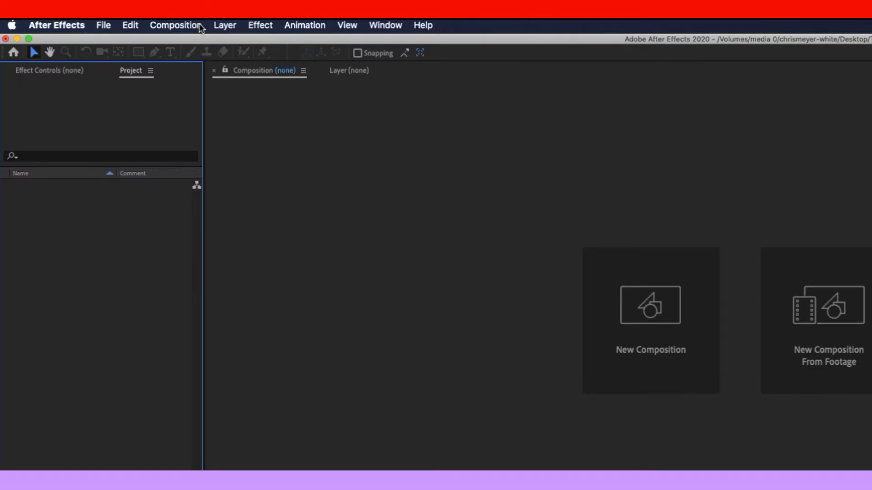
# Create a new 1920 x 1080, 25 fps, ten-second composition named "Wiggle text"
pyautogui.click(201, 26)
pyautogui.click(263, 42)
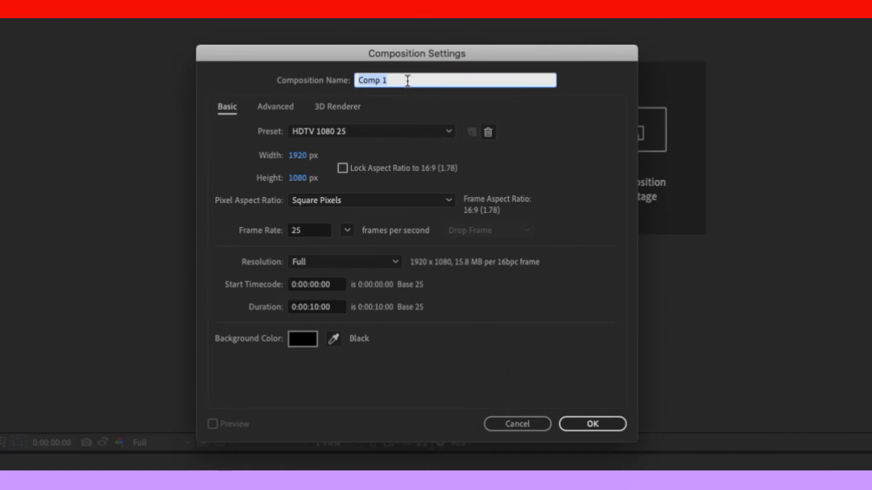
pyautogui.write('Wiggle text')
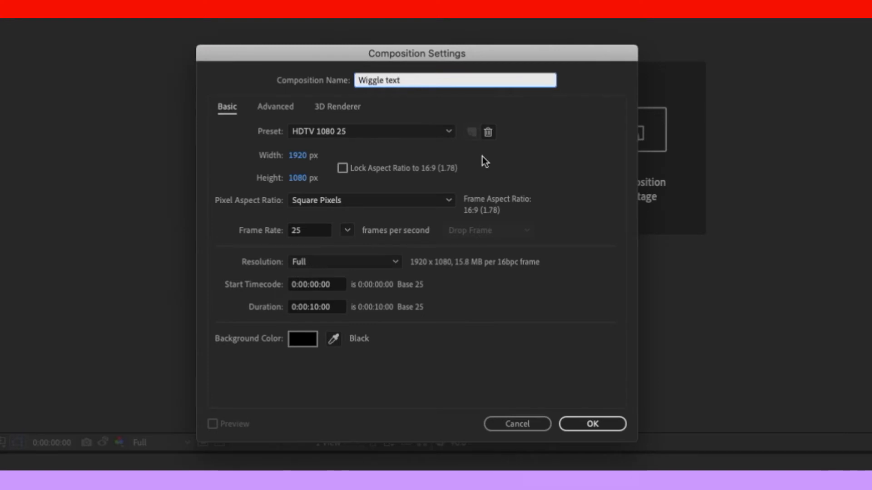
pyautogui.click(381, 157)
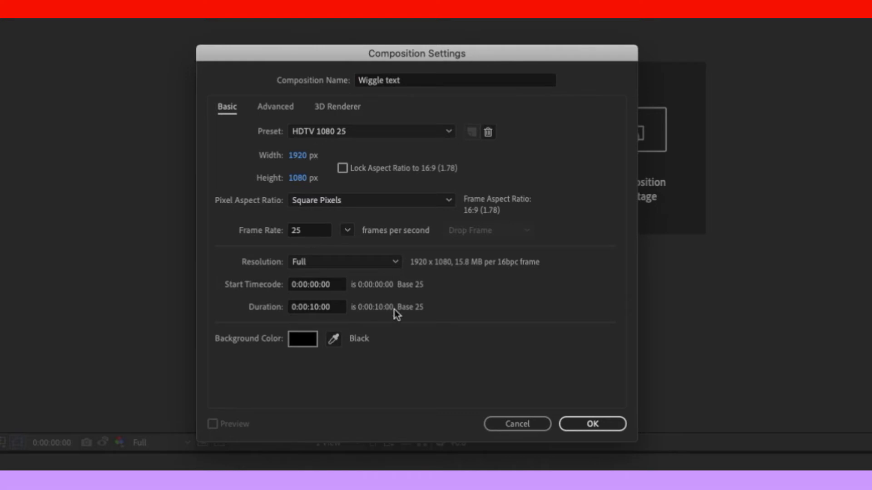
pyautogui.click(598, 426)
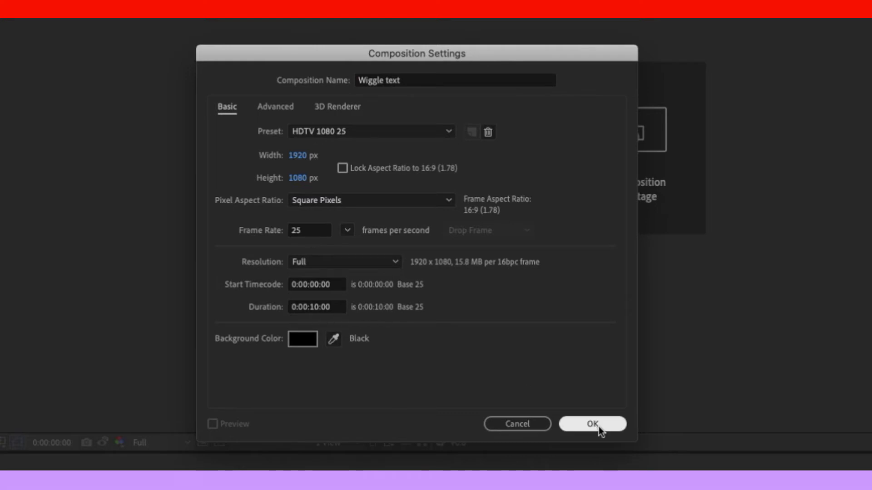
pyautogui.click(598, 428)
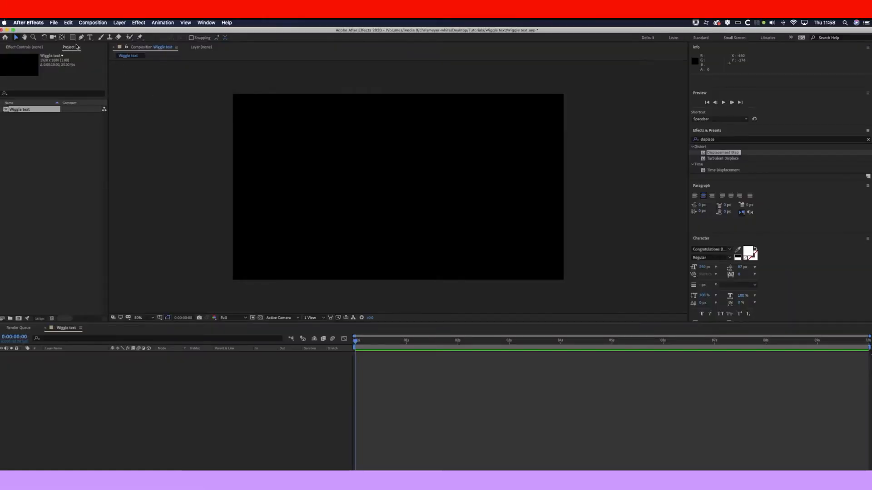
# Add a text layer reading "Wiggle" and move it to the centre of the composition
pyautogui.click(90, 38)
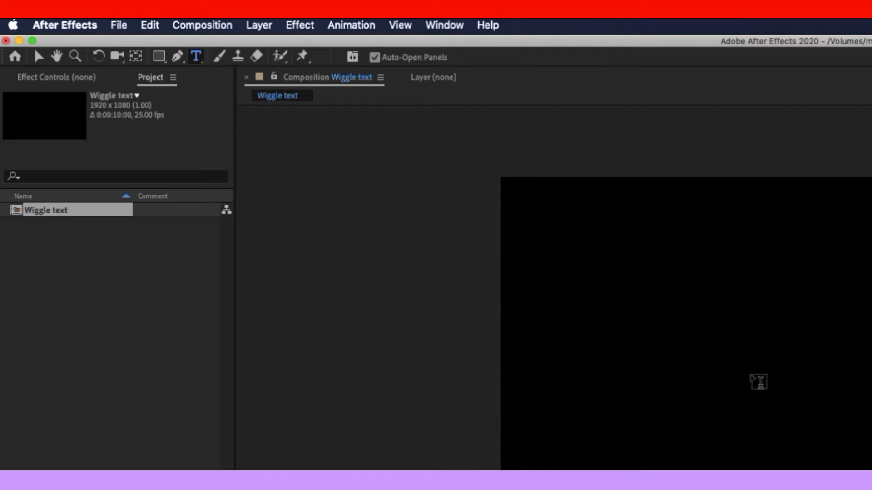
pyautogui.click(778, 373)
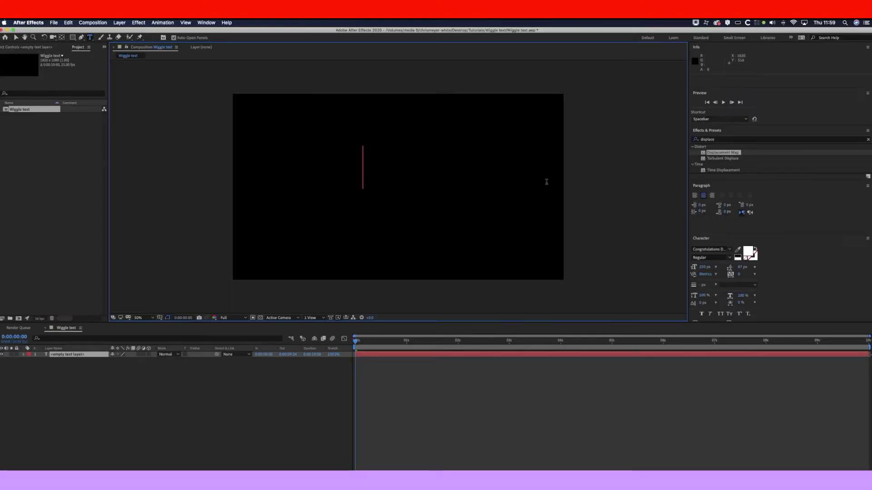
pyautogui.write('Wiggle')
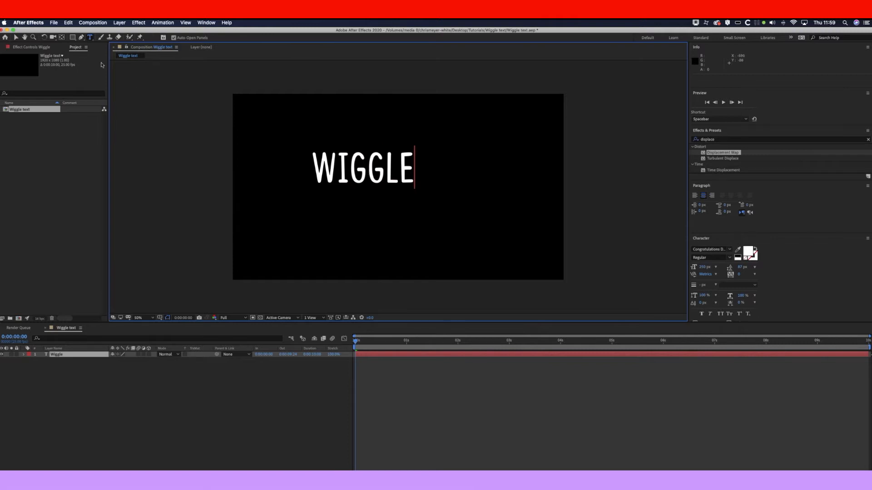
pyautogui.click(16, 37)
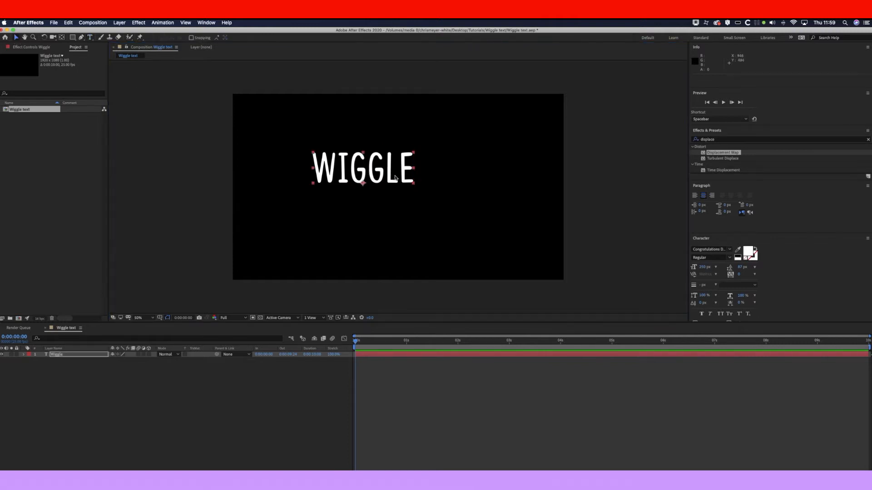
pyautogui.moveTo(395, 178); pyautogui.dragTo(411, 193)
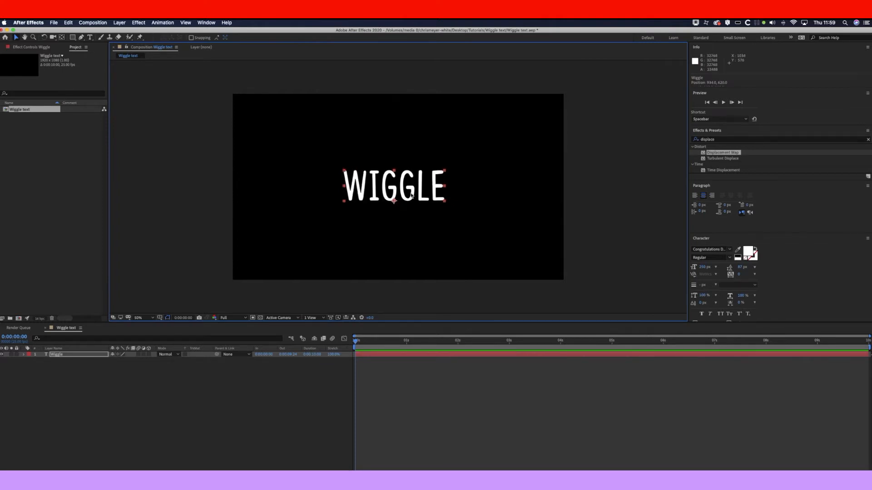
pyautogui.click(403, 375)
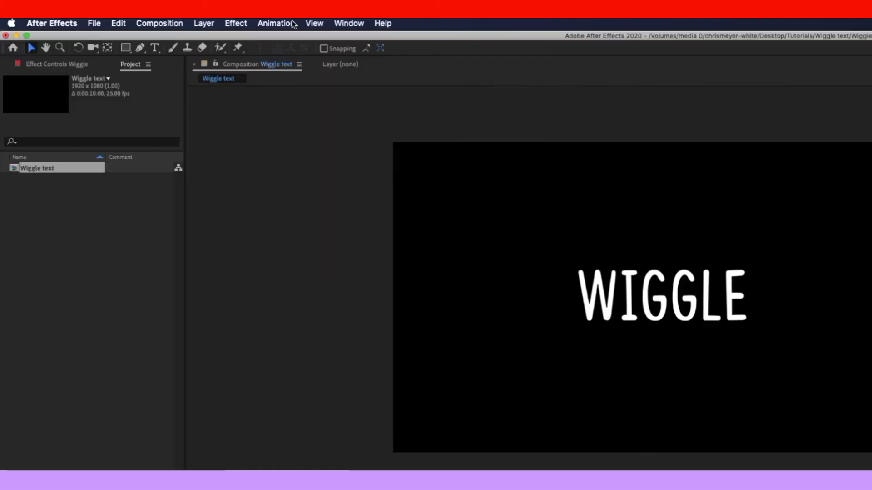
# Create a black, composition-sized solid layer named "Fractual noise"
pyautogui.click(204, 23)
pyautogui.moveTo(215, 37)
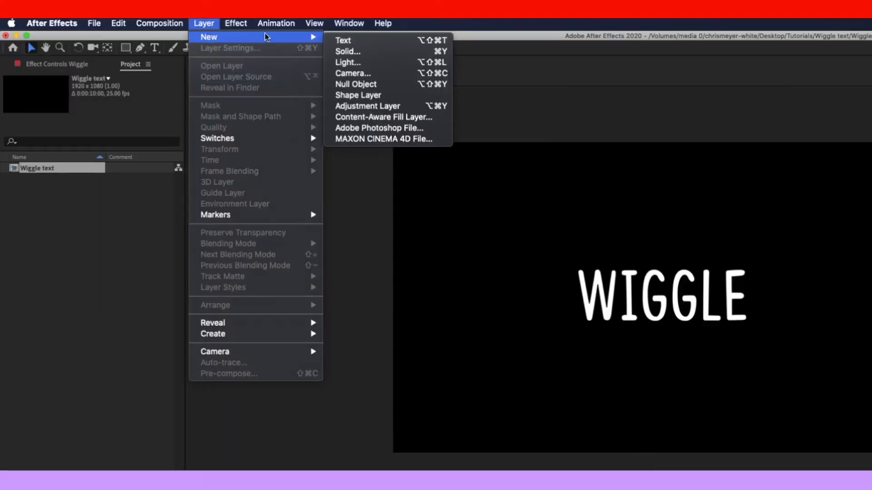
pyautogui.click(395, 52)
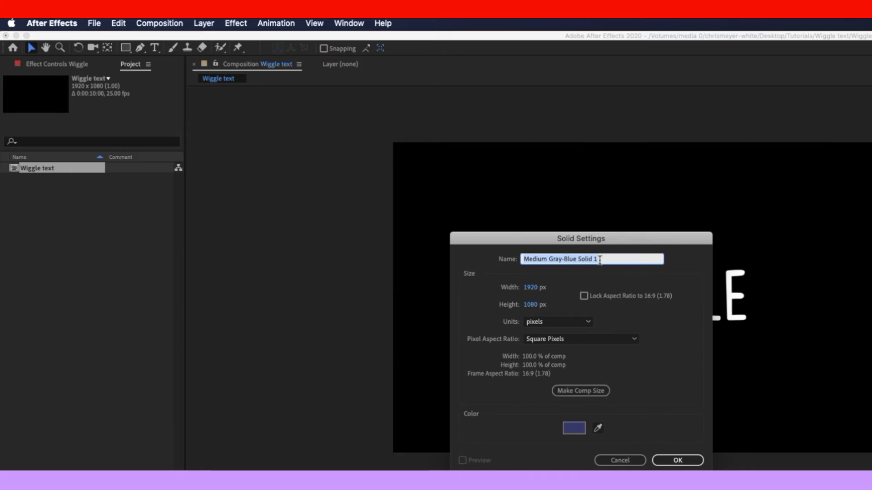
pyautogui.write('Fractual noise')
pyautogui.click(574, 427)
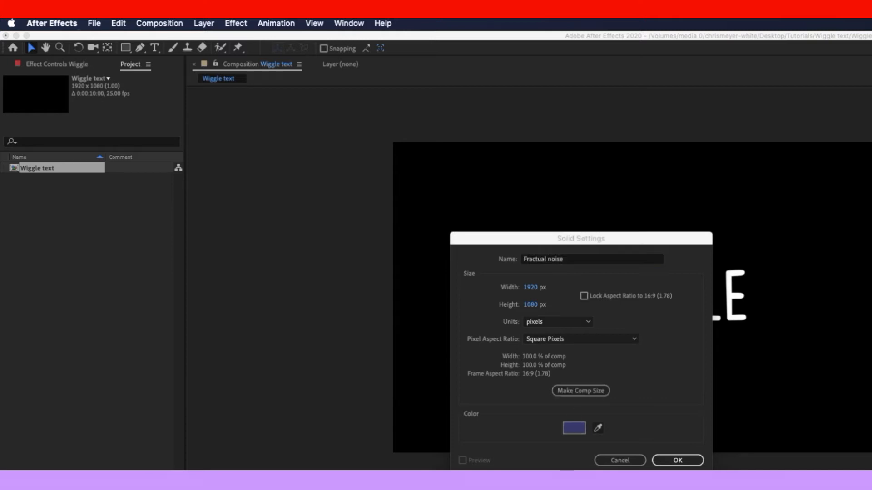
pyautogui.press('Return')
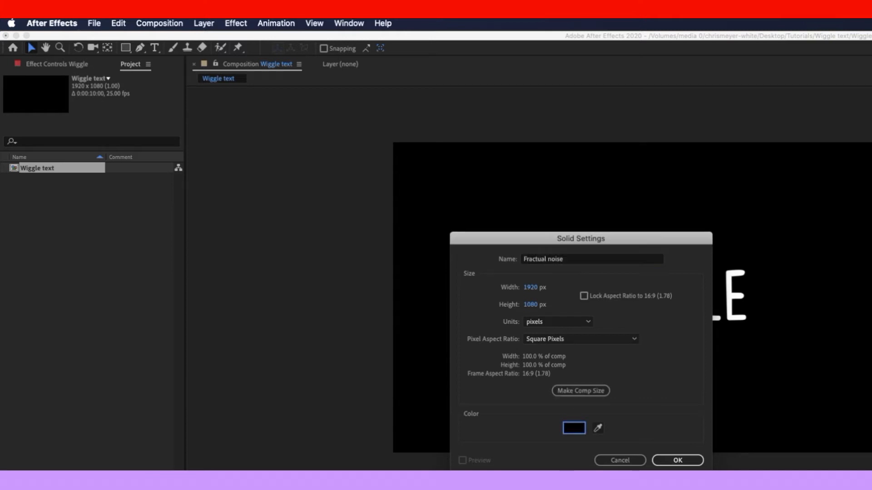
pyautogui.click(682, 459)
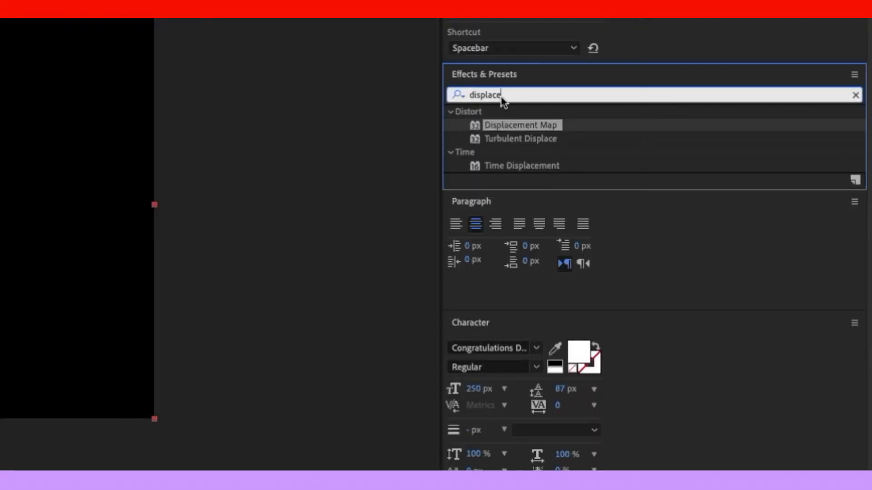
# Find the Fractal Noise effect and apply it to the "Fractual noise" solid
pyautogui.click(715, 141)
pyautogui.write('fra')
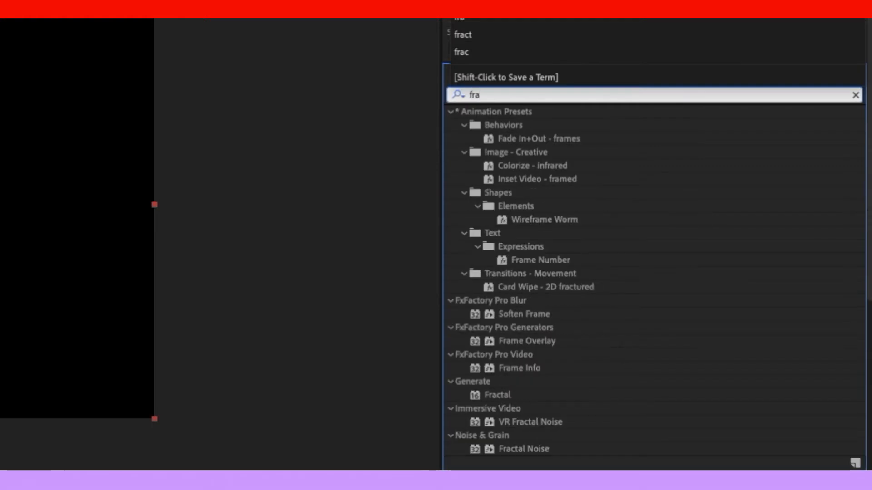
pyautogui.click(522, 448)
pyautogui.moveTo(725, 294); pyautogui.dragTo(463, 221)
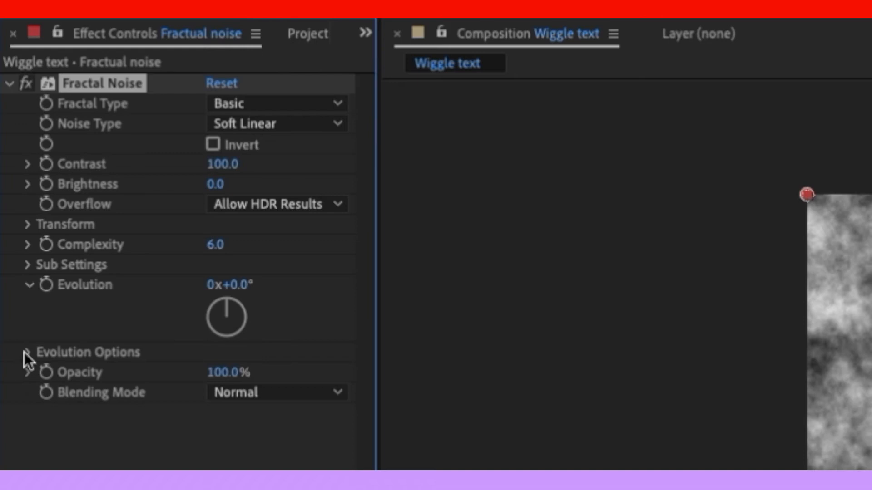
# Add the expression time*10 to the Fractal Noise effect's Random Seed under Evolution Options and preview the changing noise
pyautogui.click(26, 352)
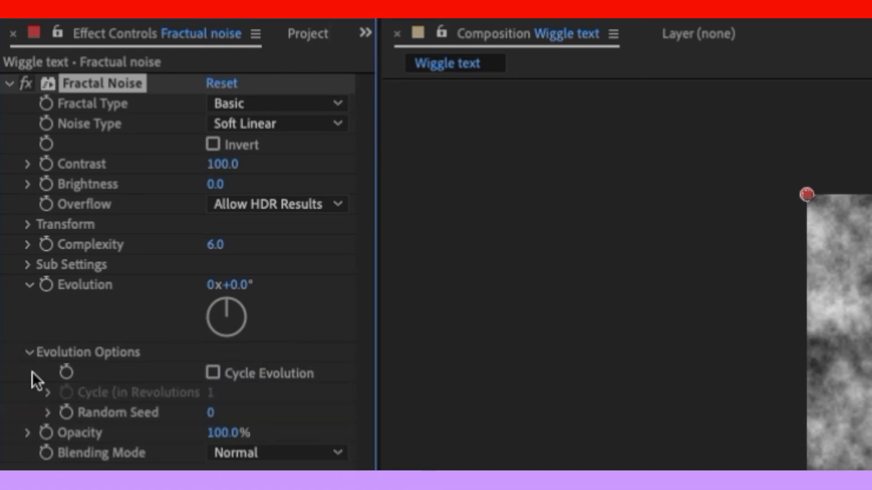
pyautogui.keyDown('alt'); pyautogui.click(67, 414); pyautogui.keyUp('alt')
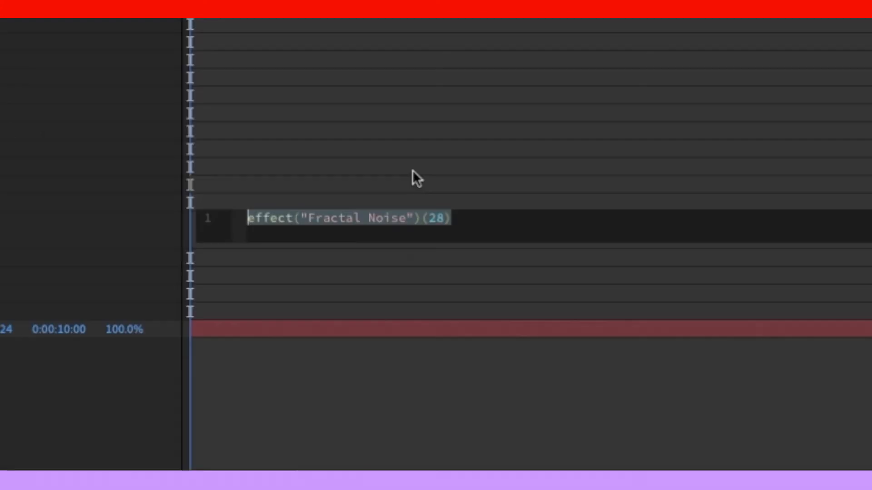
pyautogui.write('time')
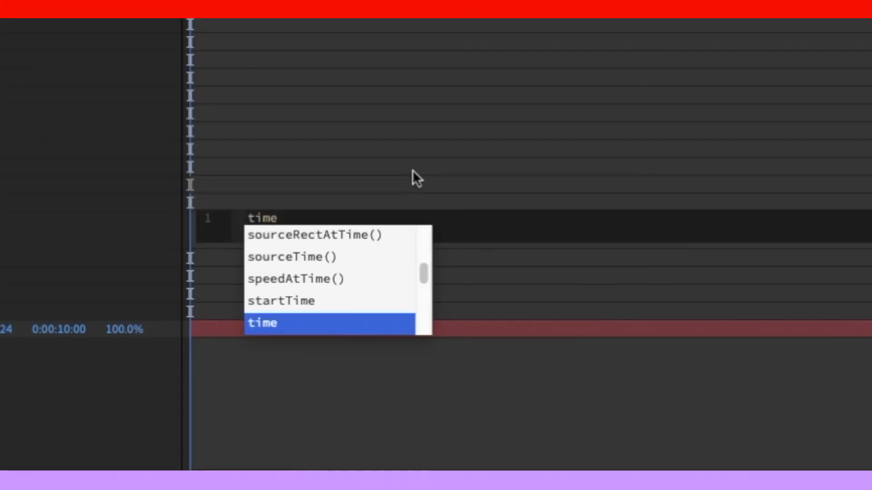
pyautogui.write('*10')
pyautogui.click(412, 157)
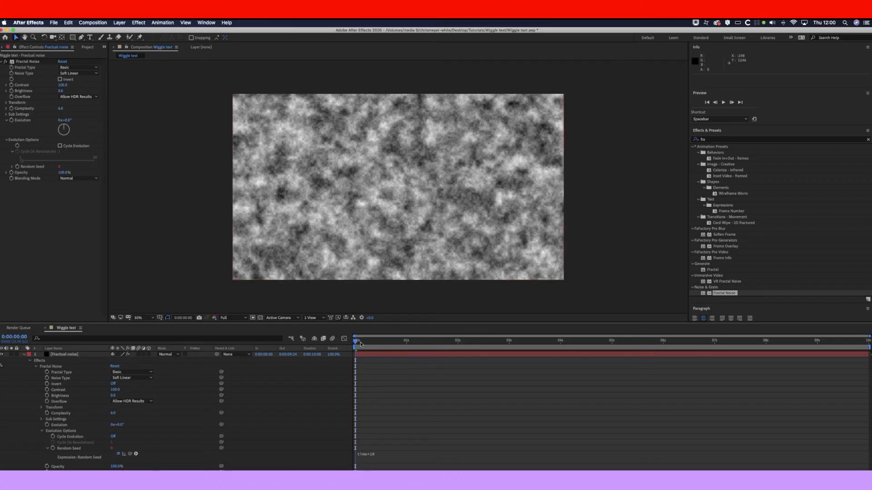
pyautogui.moveTo(361, 344)
pyautogui.mouseDown()
pyautogui.moveTo(555, 349)
pyautogui.moveTo(351, 348)
pyautogui.mouseUp()
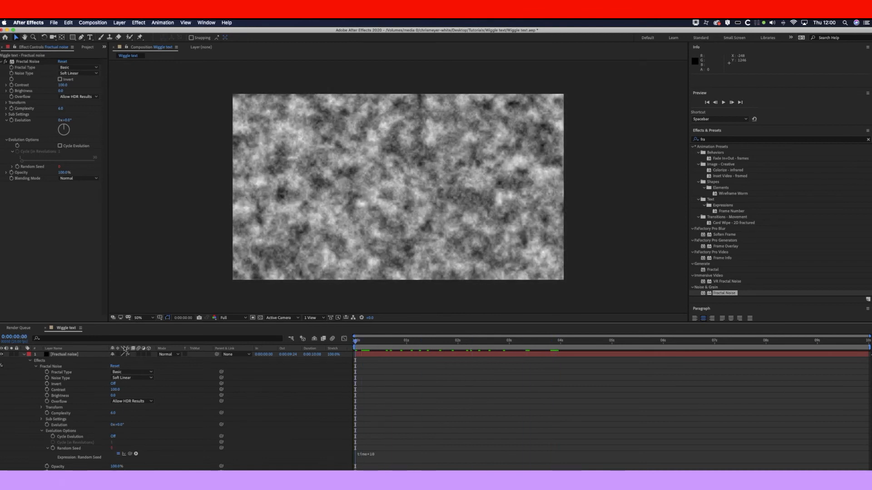
# Pre-compose the "Fractual noise" layer as "Fractual noise Comp 1", moving all attributes into the new composition
pyautogui.click(24, 355)
pyautogui.rightClick(89, 355)
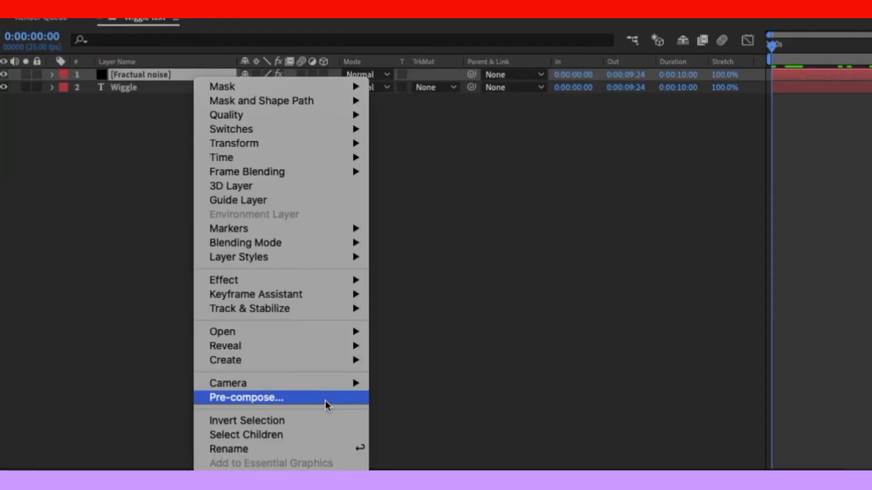
pyautogui.click(325, 400)
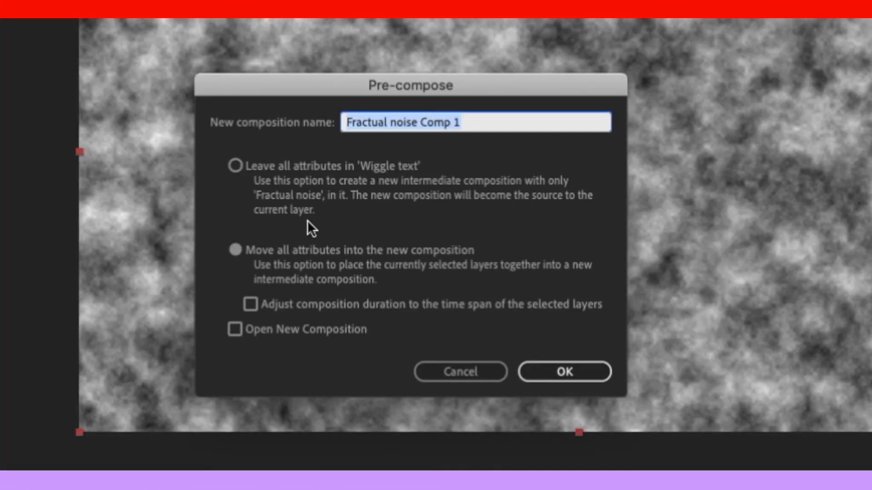
pyautogui.click(274, 250)
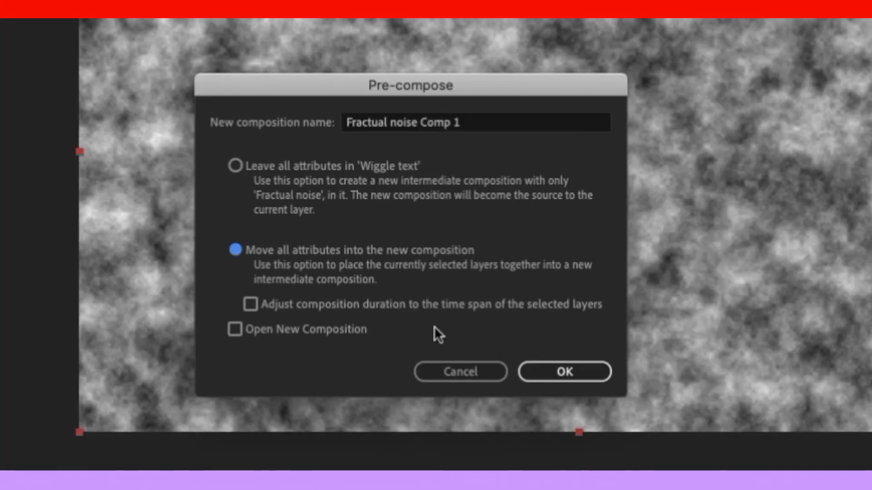
pyautogui.click(565, 370)
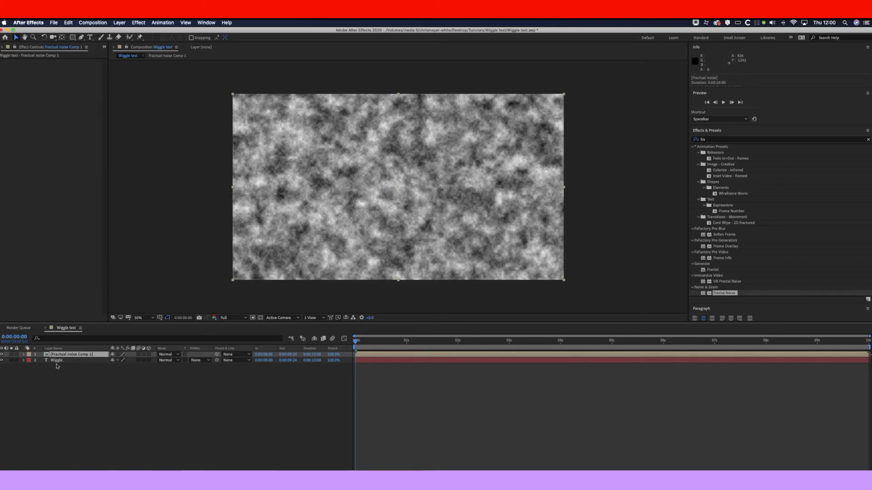
# Apply the Displacement Map effect to the Wiggle text layer with "Fractual noise Comp 1" as its displacement map layer
pyautogui.click(57, 361)
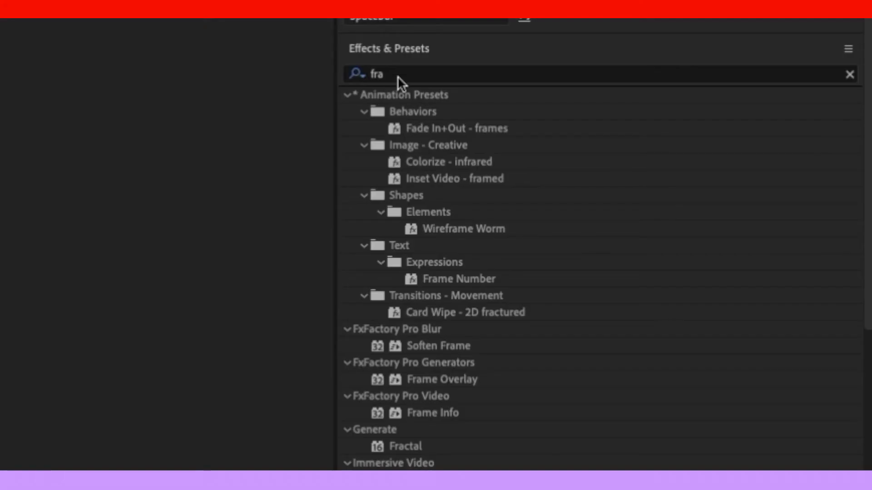
pyautogui.click(710, 140)
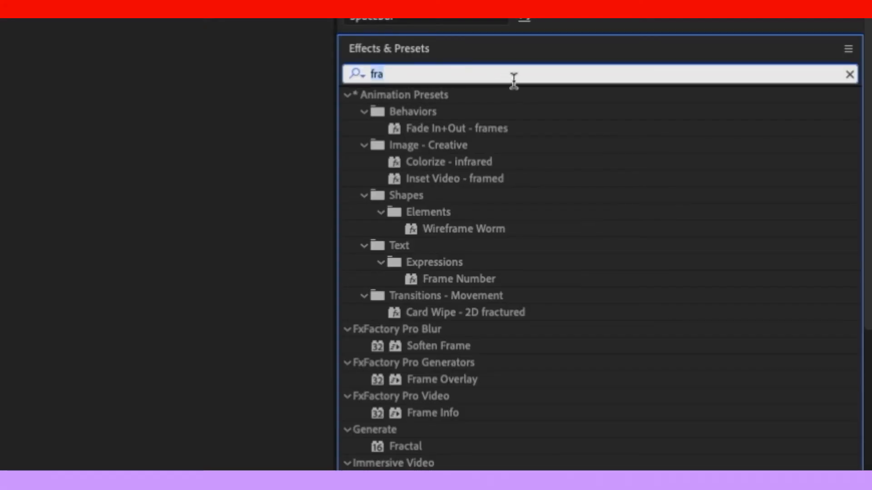
pyautogui.write('displ')
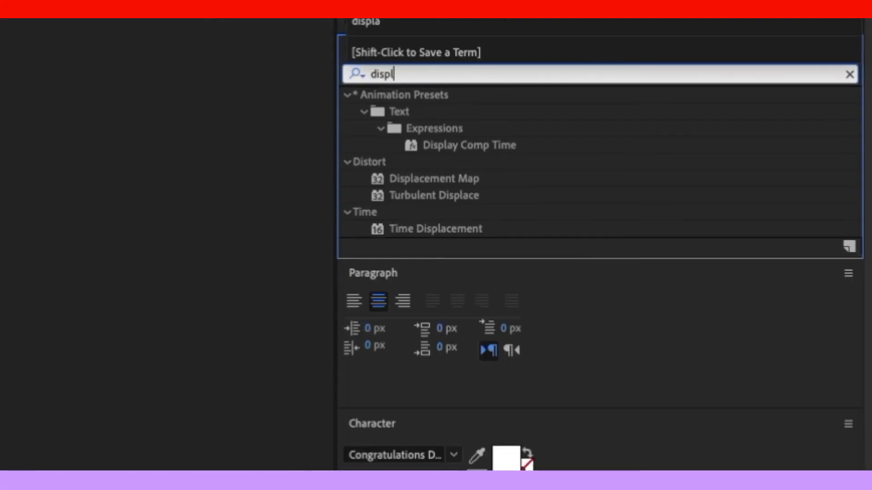
pyautogui.click(435, 176)
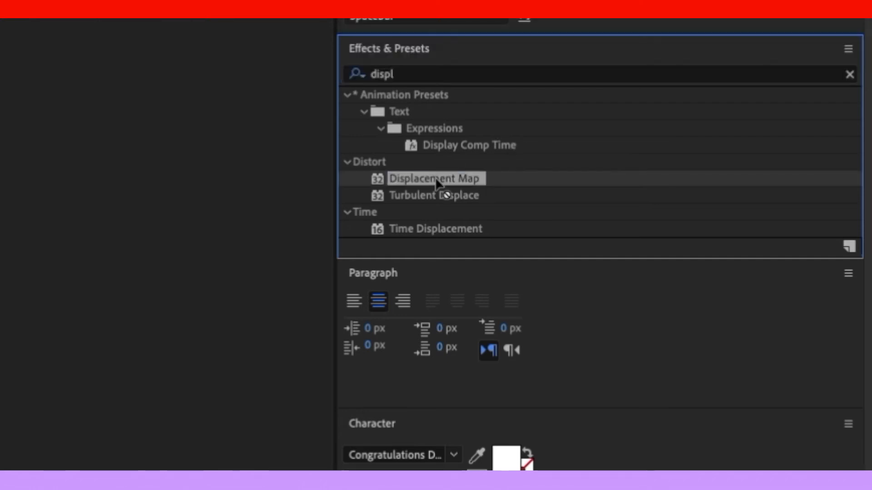
pyautogui.moveTo(435, 177); pyautogui.dragTo(62, 362)
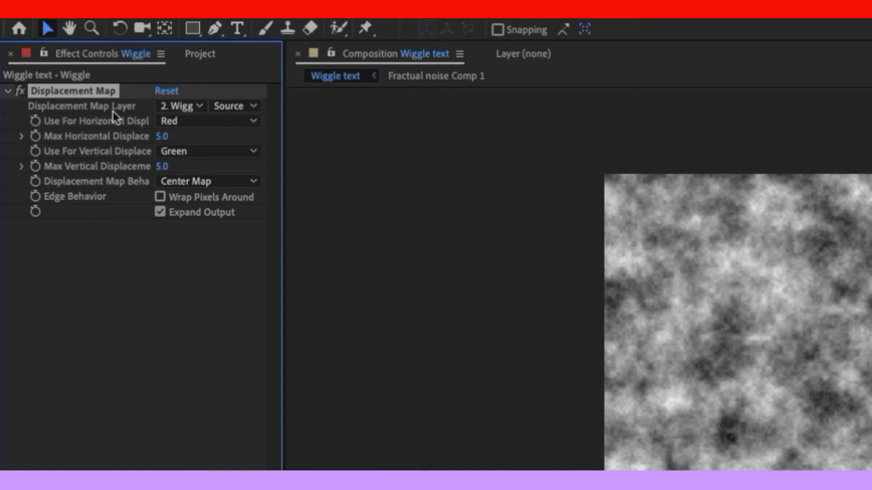
pyautogui.click(188, 109)
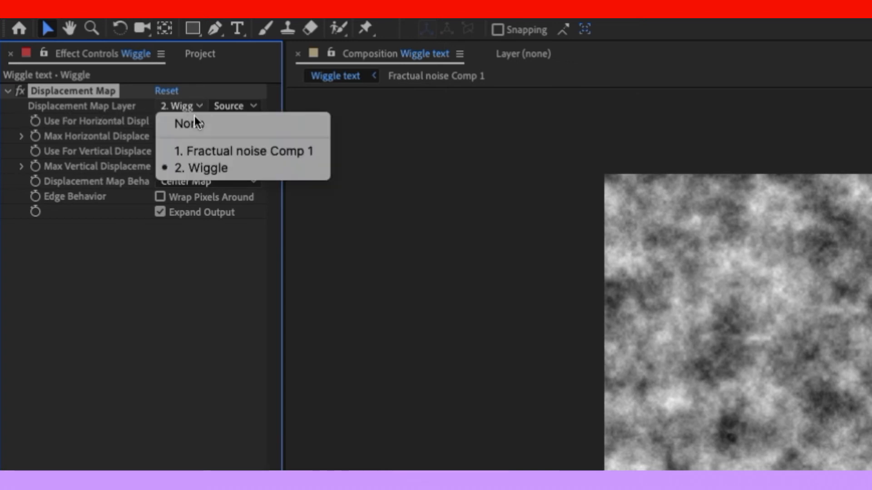
pyautogui.click(238, 151)
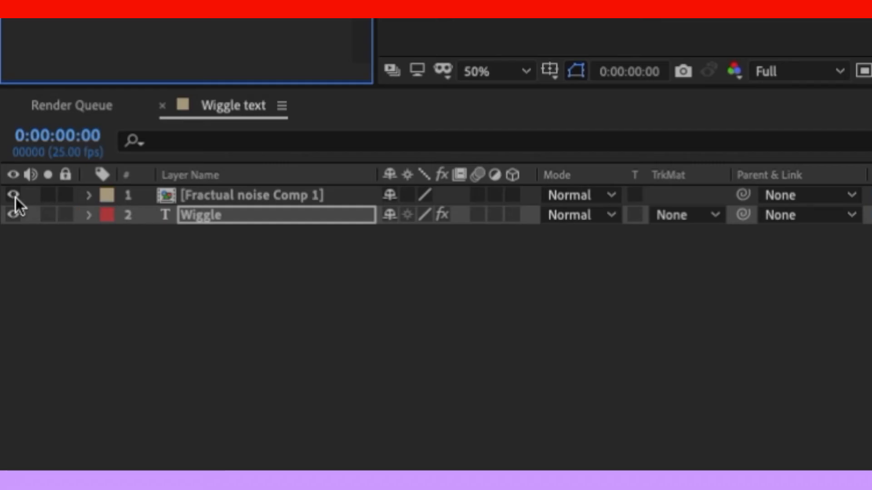
# Hide the "Fractual noise Comp 1" layer and play back the text animation briefly
pyautogui.click(2, 355)
pyautogui.press('space')
pyautogui.press('space')
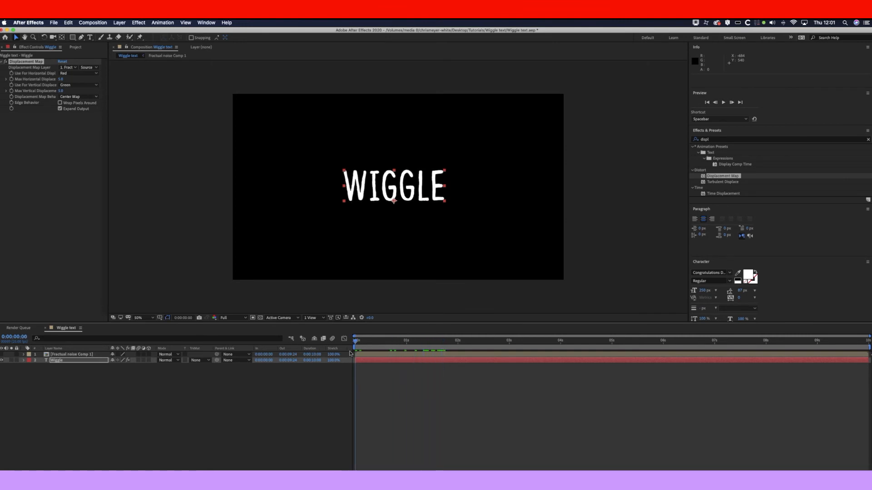
# Change the fill colour of the Wiggle text layer to a bright, fully saturated yellow
pyautogui.click(374, 361)
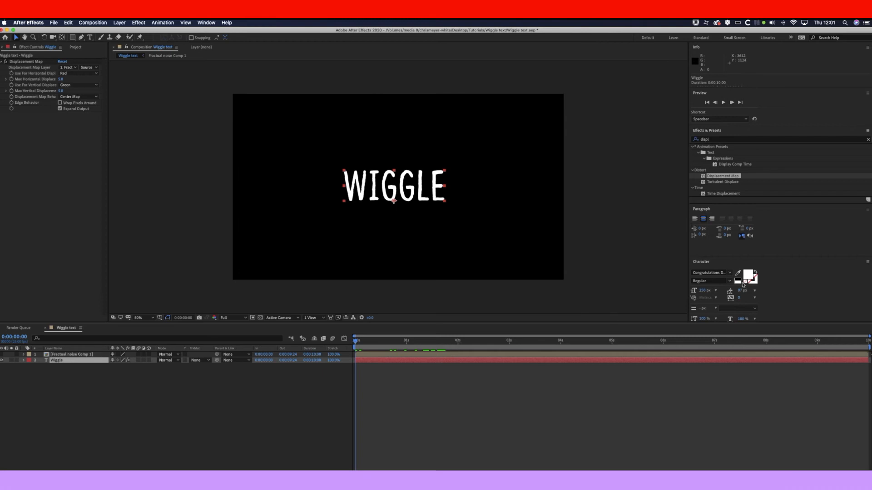
pyautogui.click(748, 274)
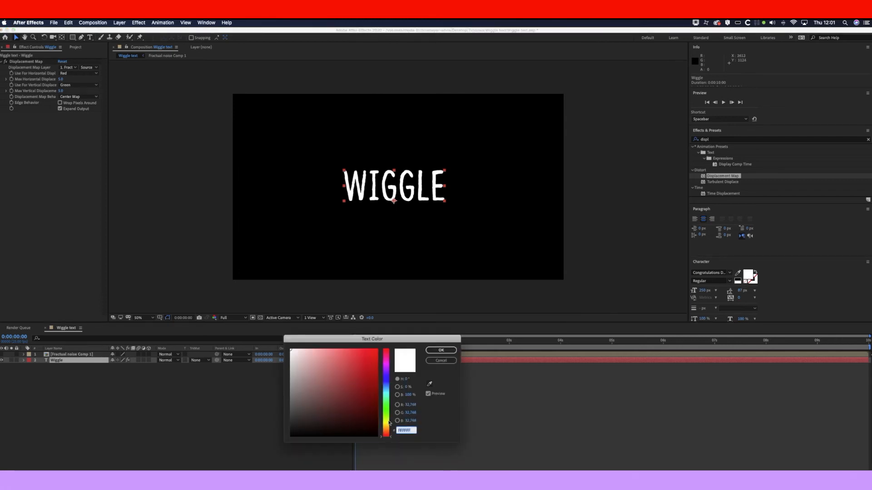
pyautogui.click(385, 421)
pyautogui.click(367, 358)
pyautogui.click(375, 353)
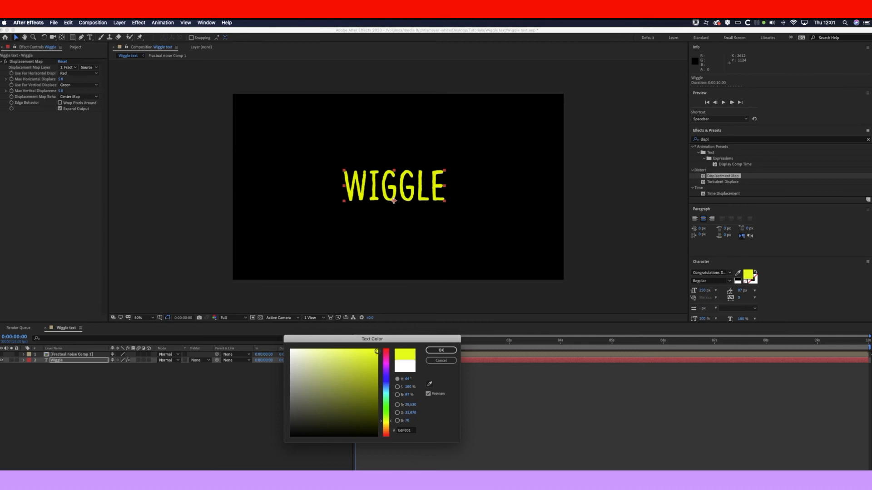
pyautogui.click(441, 350)
pyautogui.click(440, 426)
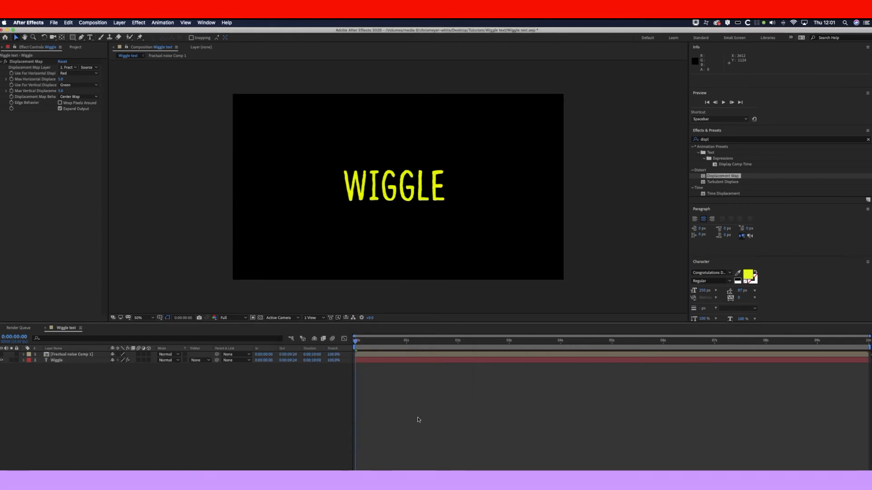
# Create a new solid layer named BG in dark blue 064D90
pyautogui.click(120, 22)
pyautogui.moveTo(125, 32)
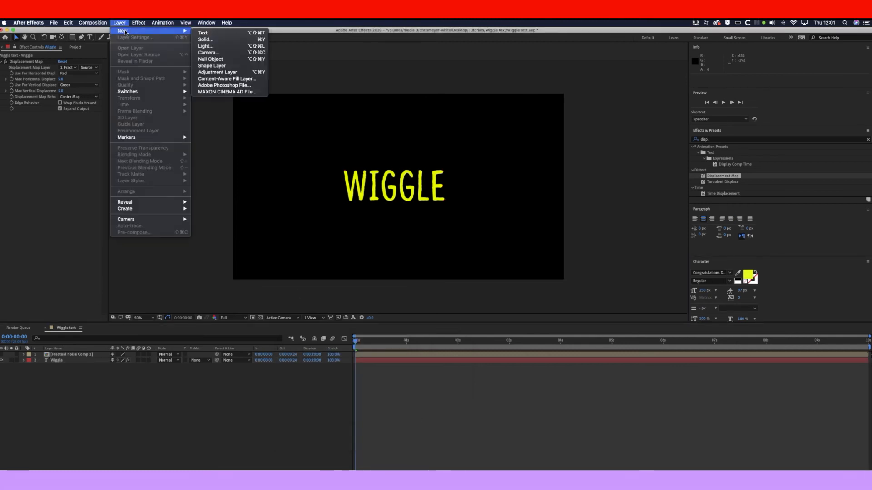
pyautogui.click(212, 41)
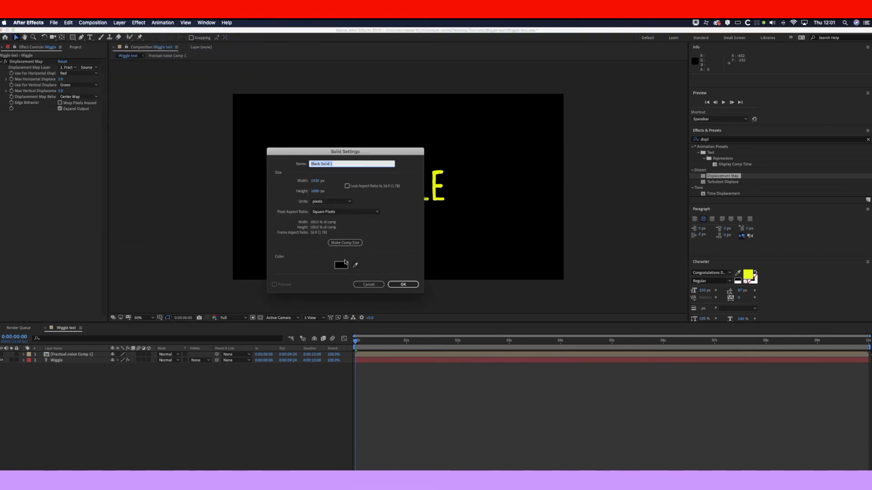
pyautogui.click(341, 265)
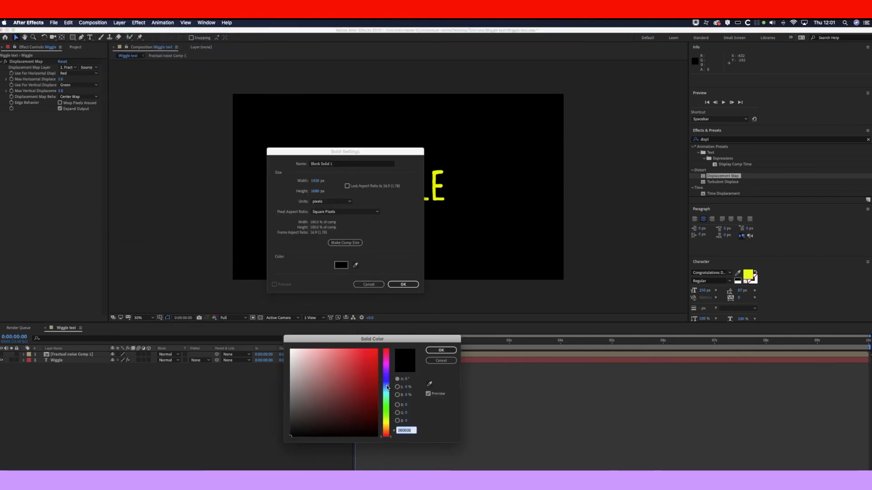
pyautogui.click(387, 386)
pyautogui.click(374, 387)
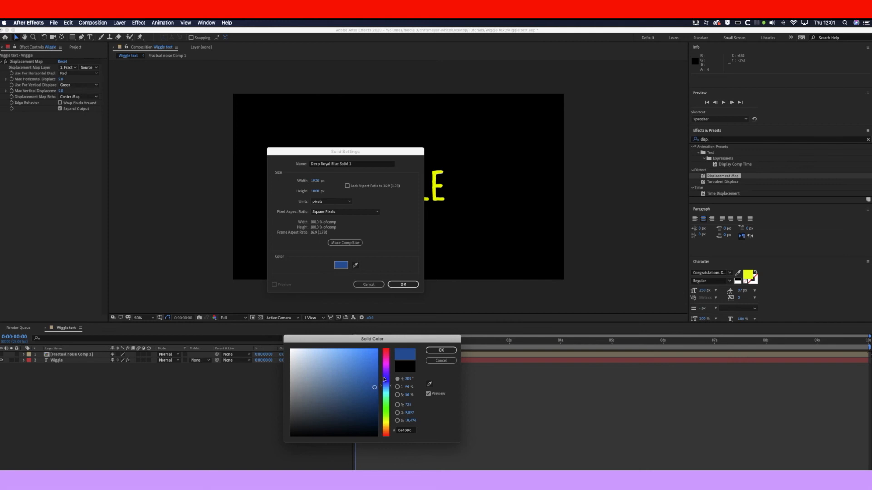
pyautogui.click(441, 351)
pyautogui.click(362, 165)
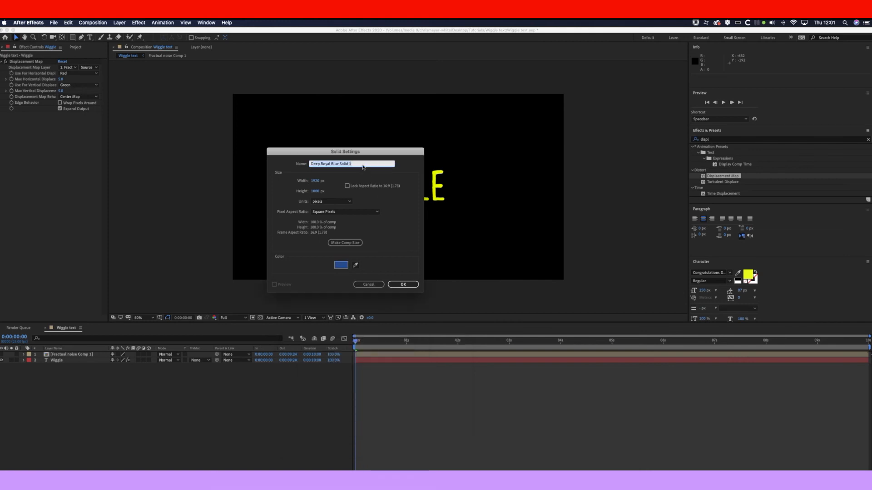
pyautogui.write('BG')
pyautogui.click(399, 283)
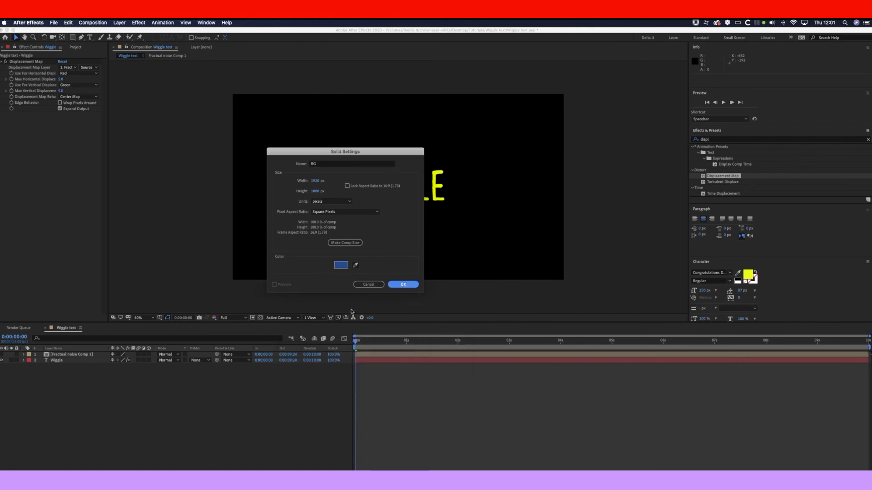
# Move the BG layer below the Wiggle text layer and scrub the animation to 0:00:02:11
pyautogui.moveTo(64, 359); pyautogui.dragTo(60, 382)
pyautogui.press('capslock')
pyautogui.moveTo(375, 345); pyautogui.dragTo(480, 355)
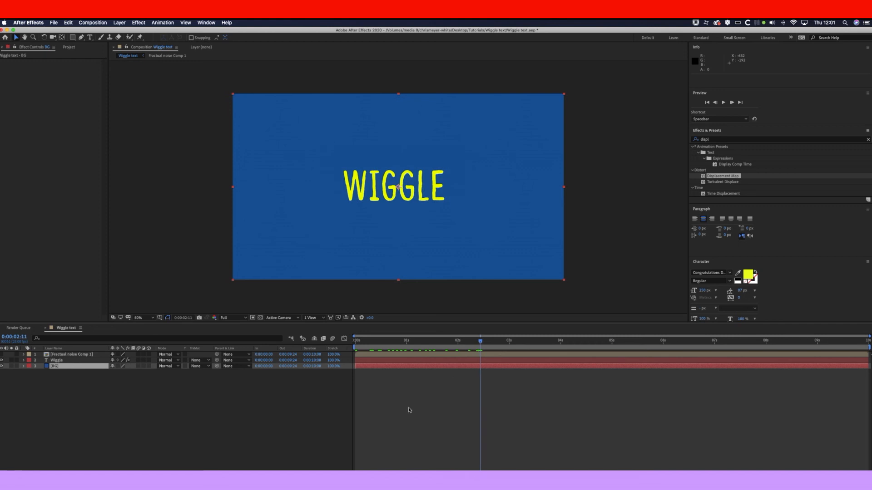
pyautogui.click(409, 409)
# Render the Wiggle text composition through the render queue as QuickTime with the Apple ProRes 422 video codec
pyautogui.click(94, 22)
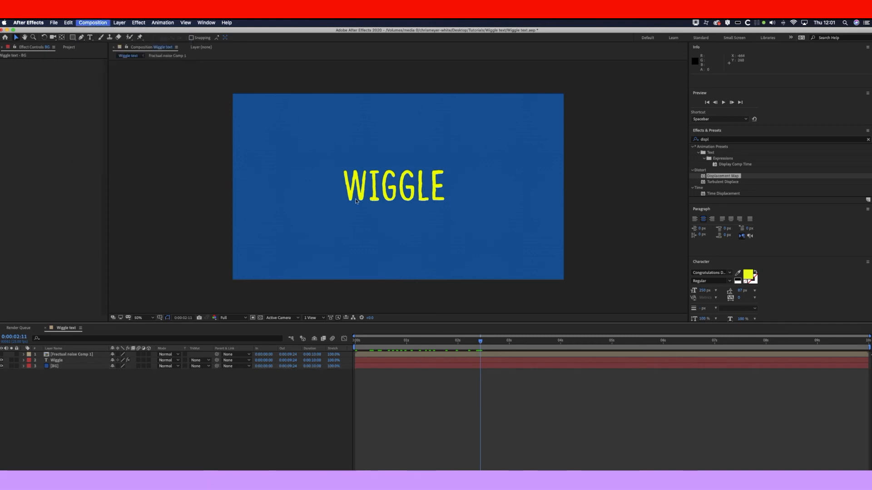
pyautogui.click(122, 79)
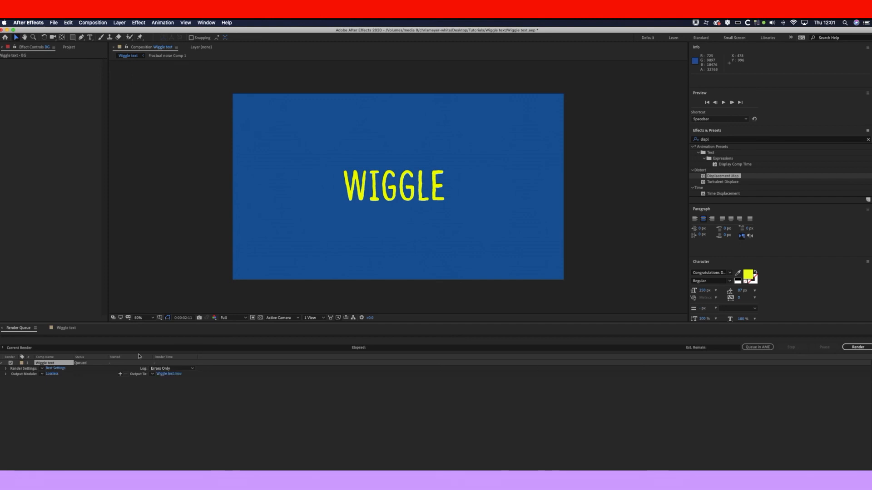
pyautogui.click(277, 223)
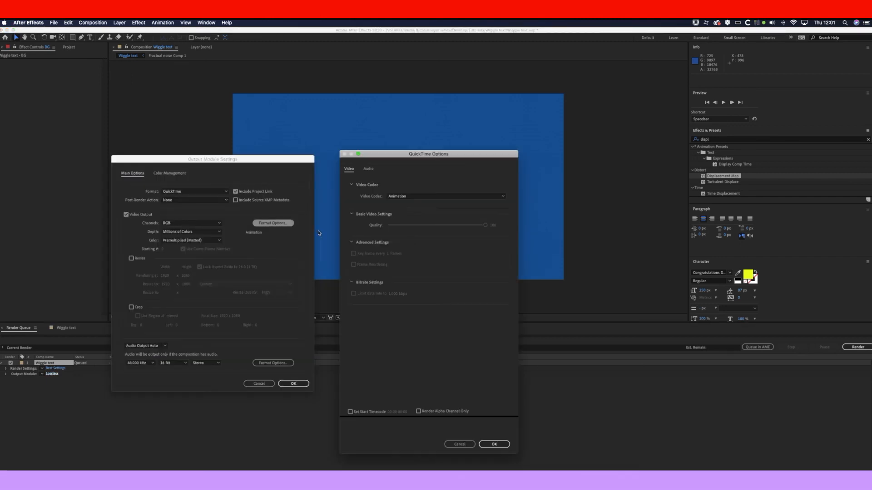
pyautogui.click(415, 196)
pyautogui.click(410, 211)
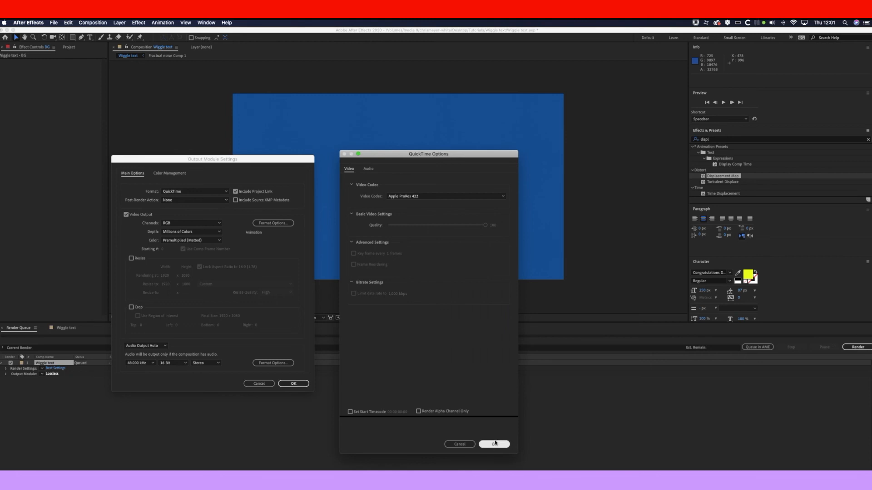
pyautogui.click(493, 444)
pyautogui.click(304, 384)
pyautogui.click(858, 347)
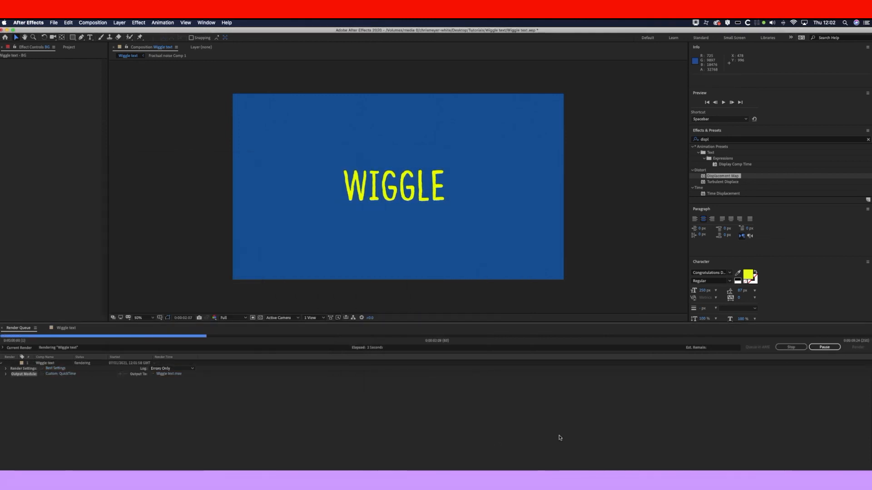